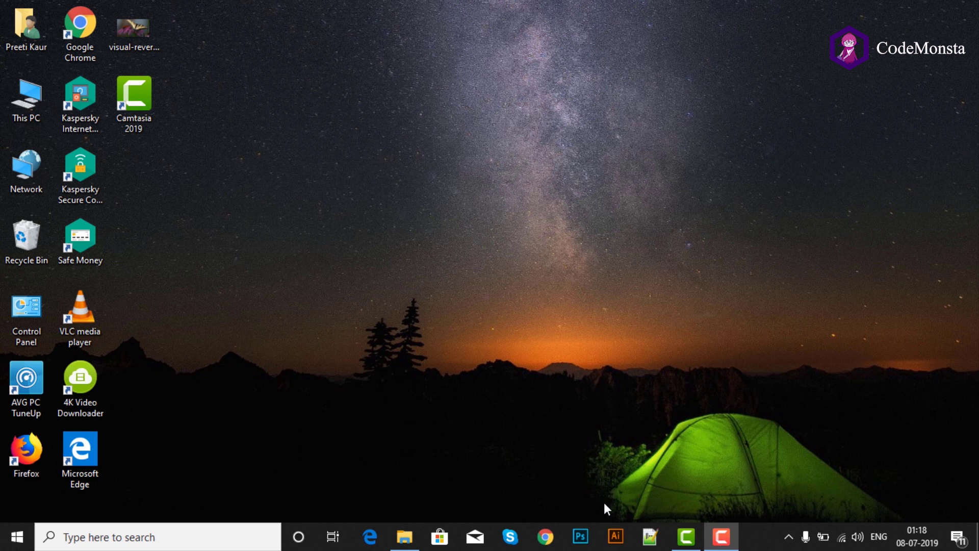
Launch Photoshop from its taskbar icon and reach the Home screen.
left_click(581, 536)
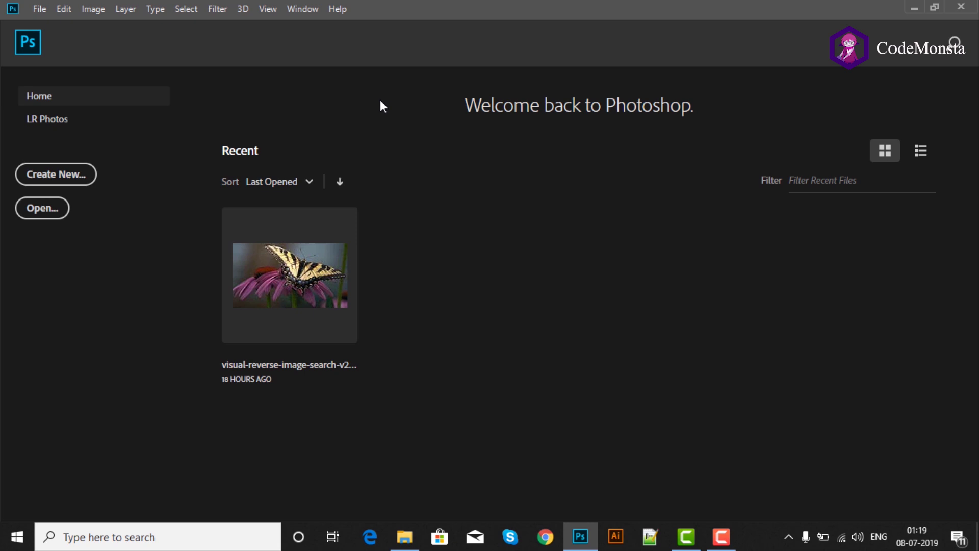
Choose File > New to bring up the New Document dialog.
left_click(41, 10)
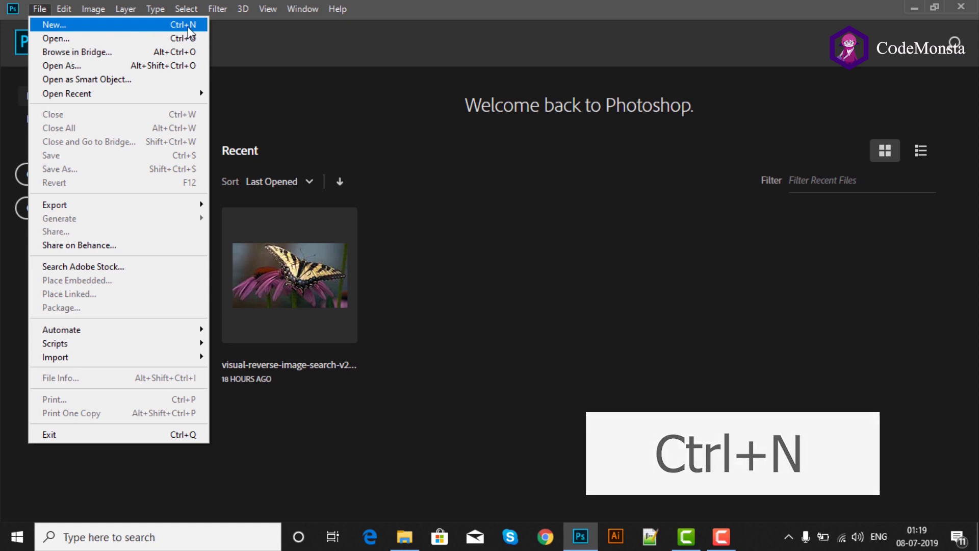
left_click(155, 23)
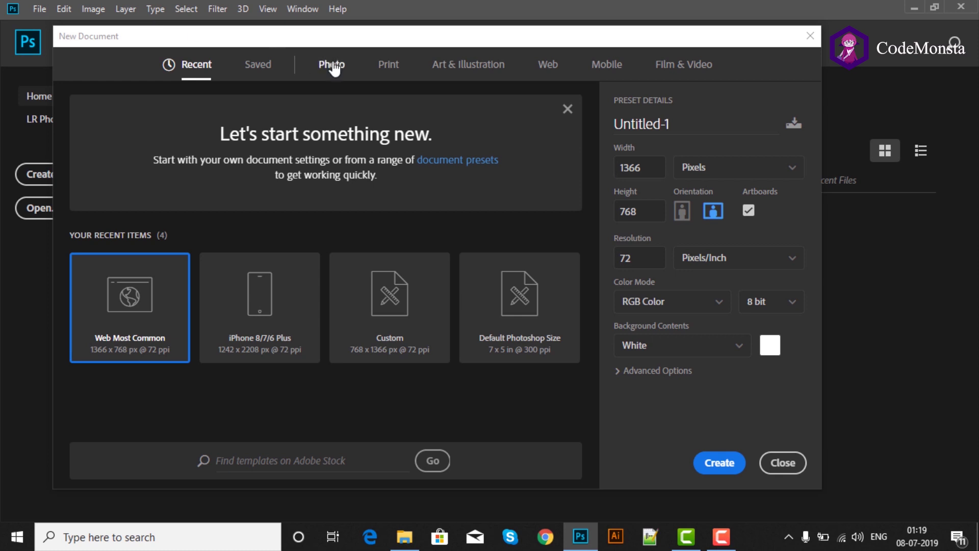
Compare the Web Large, Medium, Minimum and iMac 27 presets, reselect Web Most Common, then view Mobile presets.
left_click(552, 71)
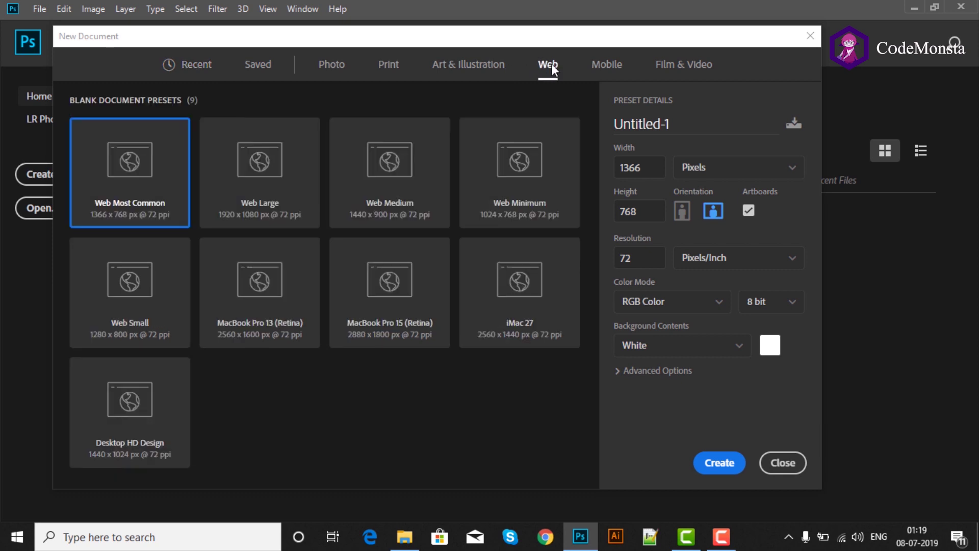
left_click(234, 152)
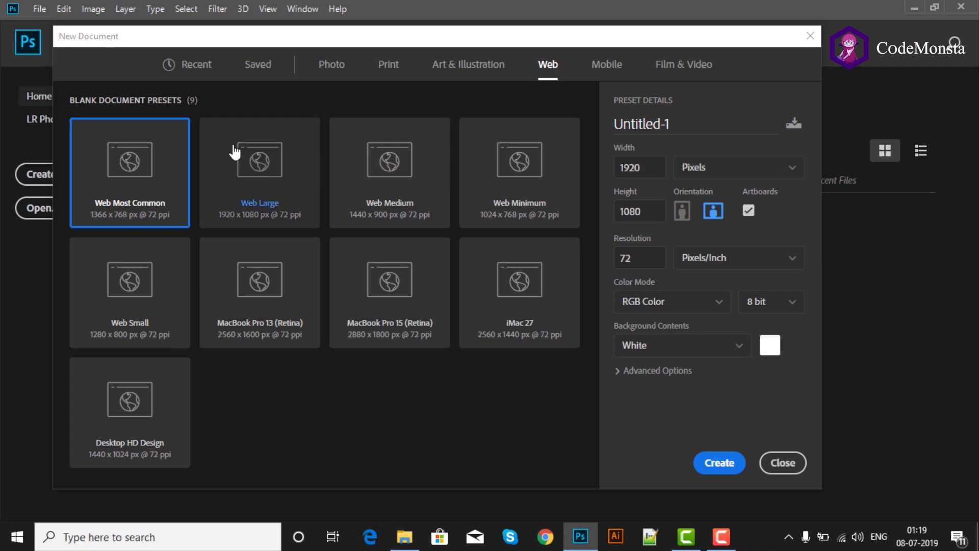
left_click(377, 157)
left_click(486, 158)
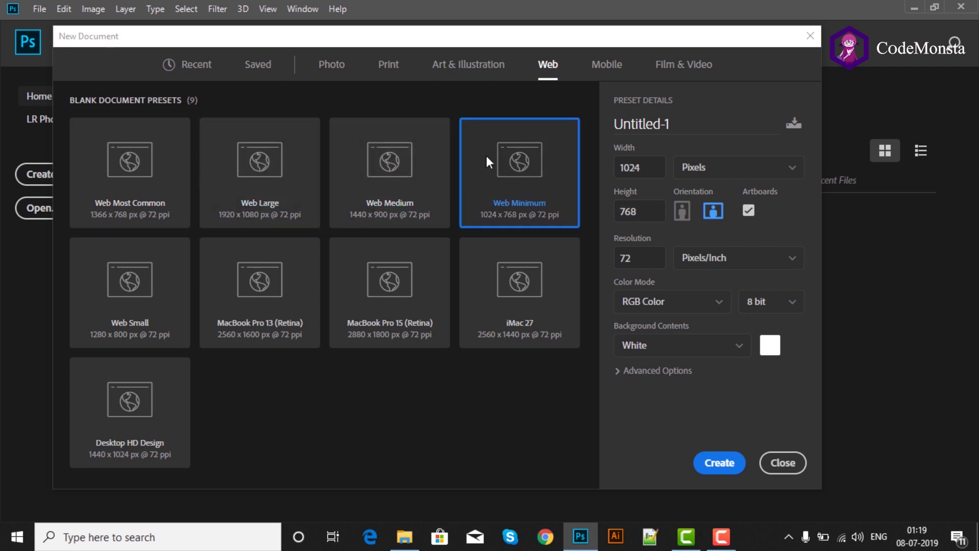
left_click(505, 306)
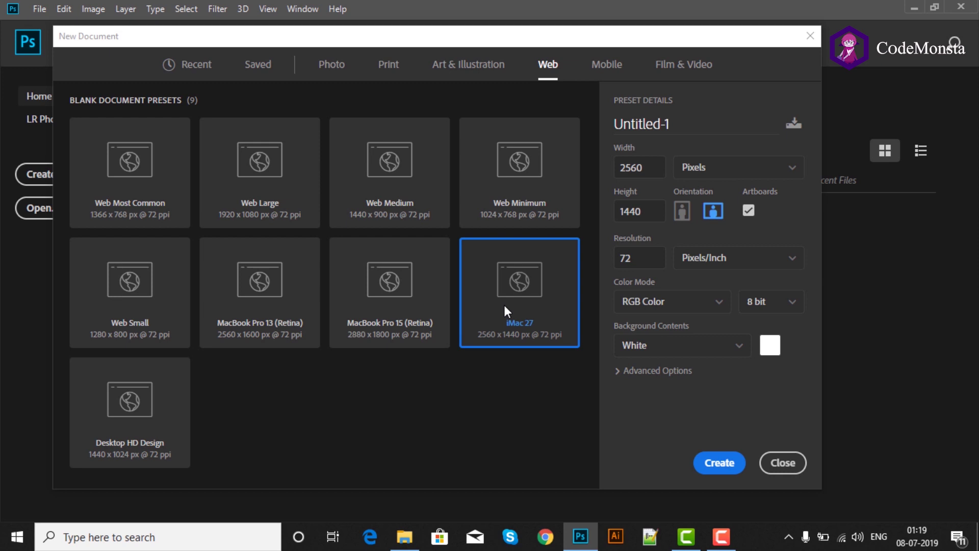
left_click(92, 190)
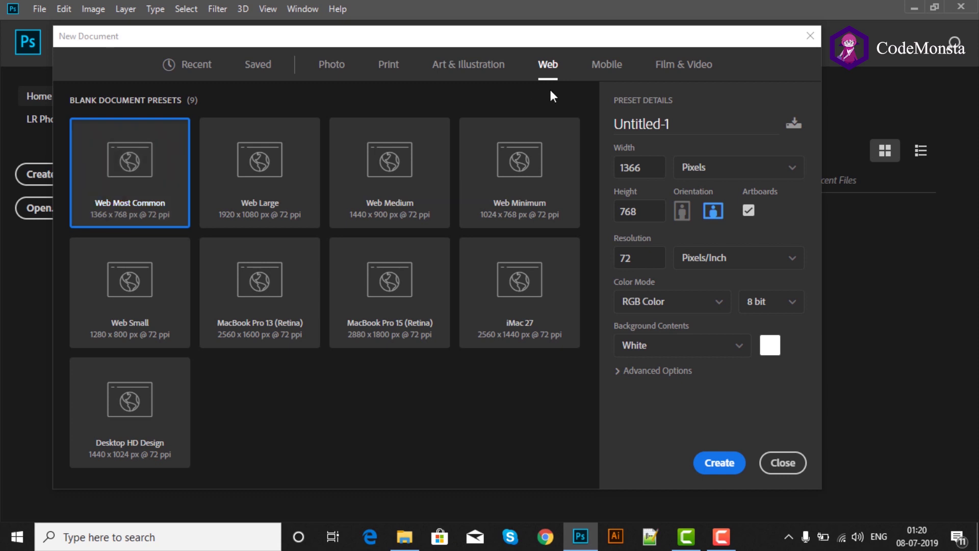
left_click(595, 67)
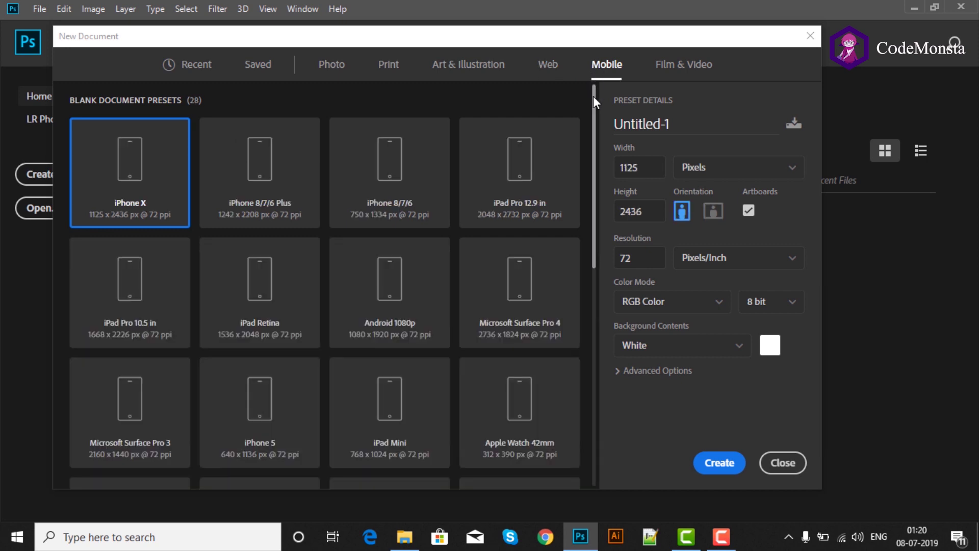
Pick the iPhone 8/7/6 Plus preset and check its 1242 × 2208 px width and height.
mouse_move(593, 96)
left_mouse_down()
mouse_move(592, 223)
mouse_move(592, 99)
left_mouse_up()
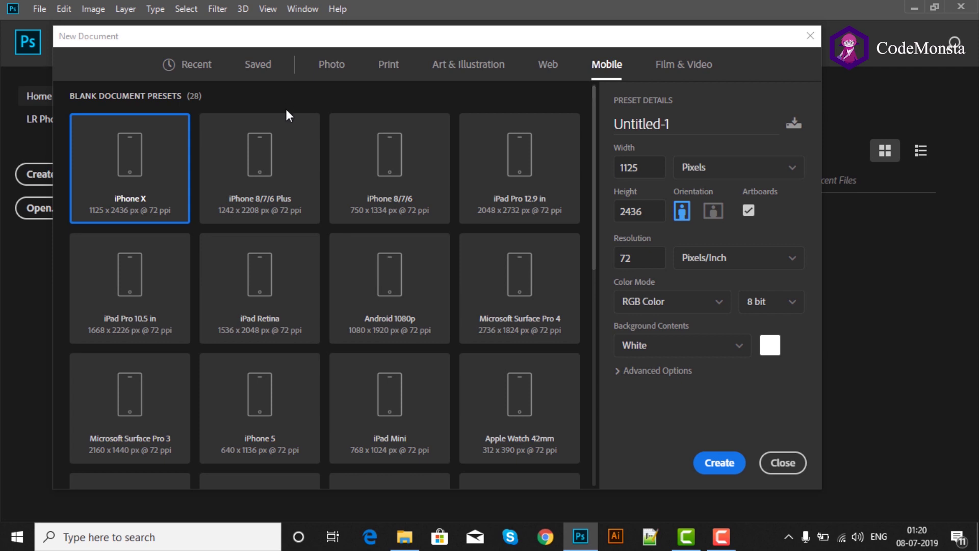
left_click(283, 139)
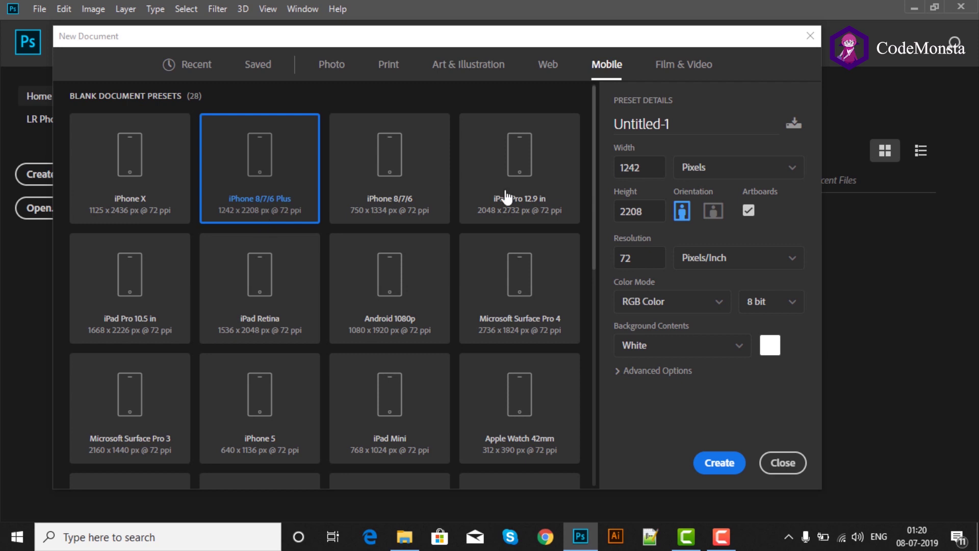
left_click(647, 167)
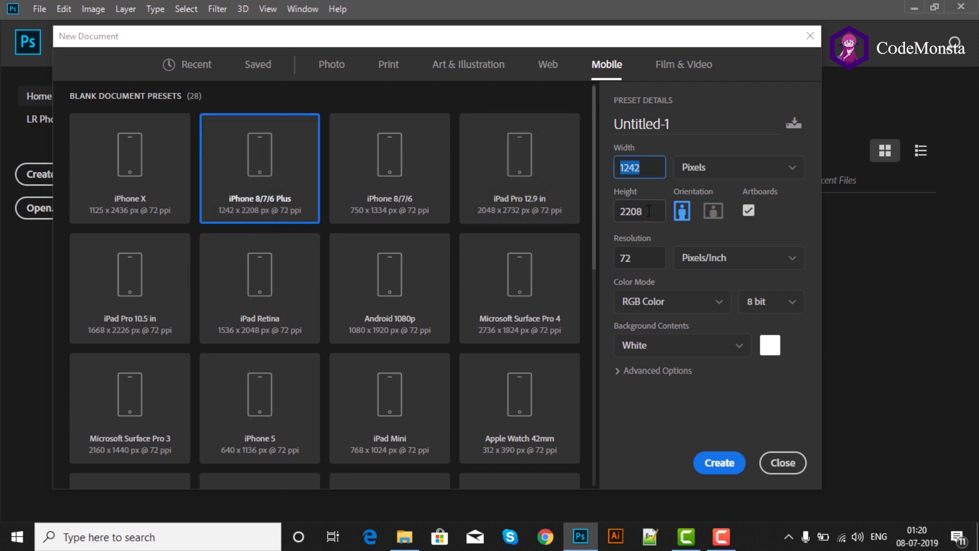
left_click_drag(648, 210, 618, 211)
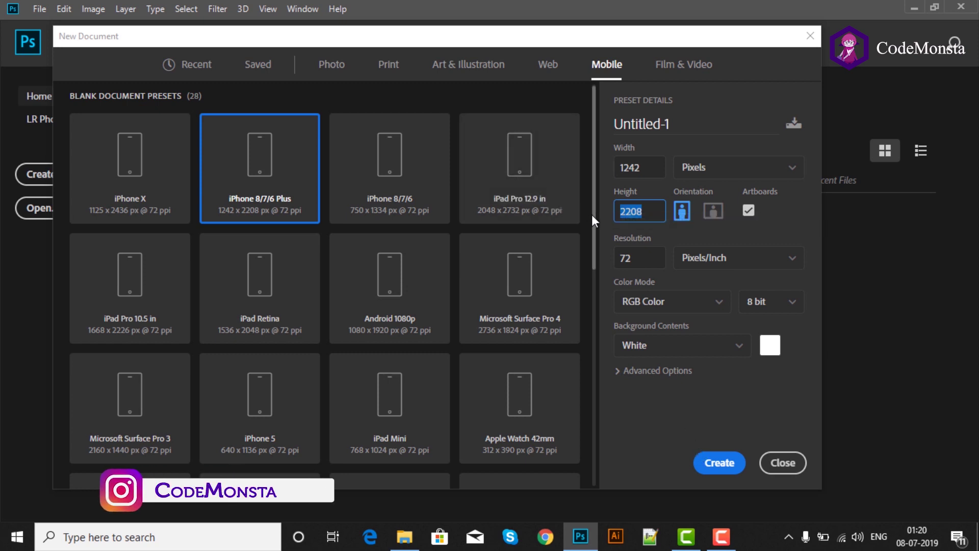
left_click_drag(592, 216, 596, 200)
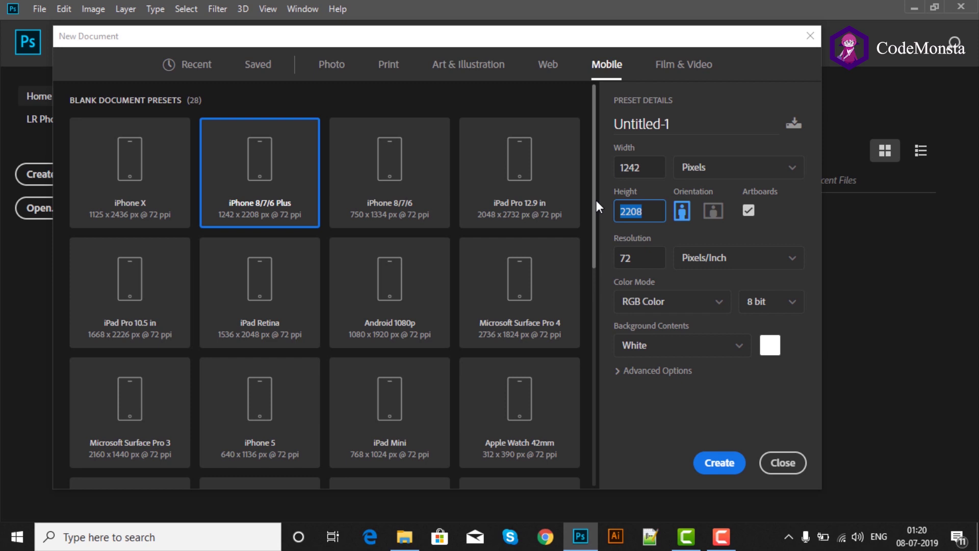
Create a blank 1366 × 768 px document from the Web Most Common preset.
left_click(549, 66)
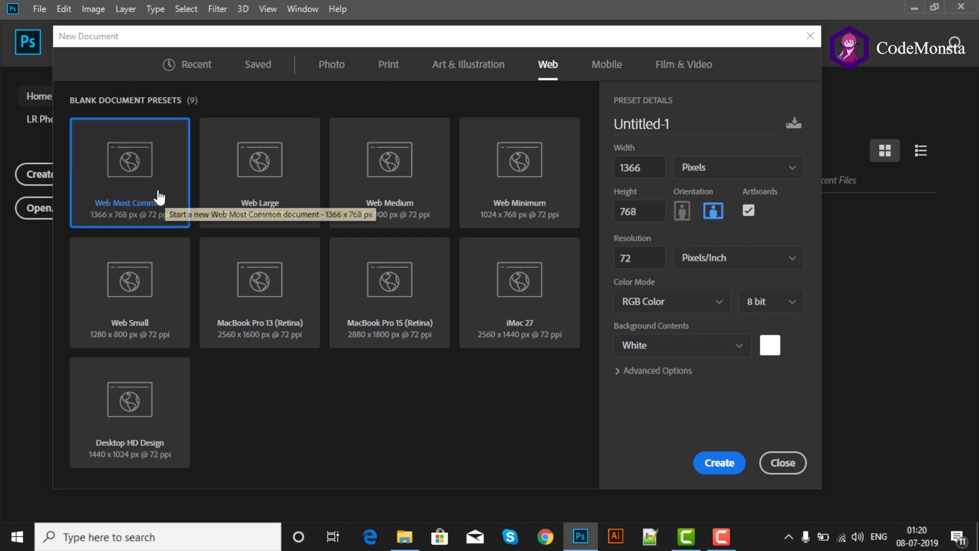
left_click(719, 463)
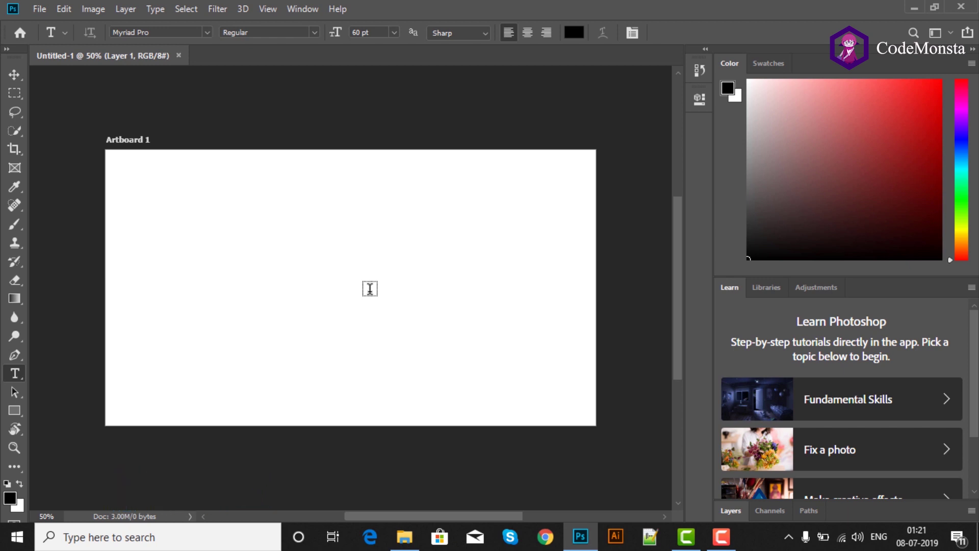
left_click(93, 9)
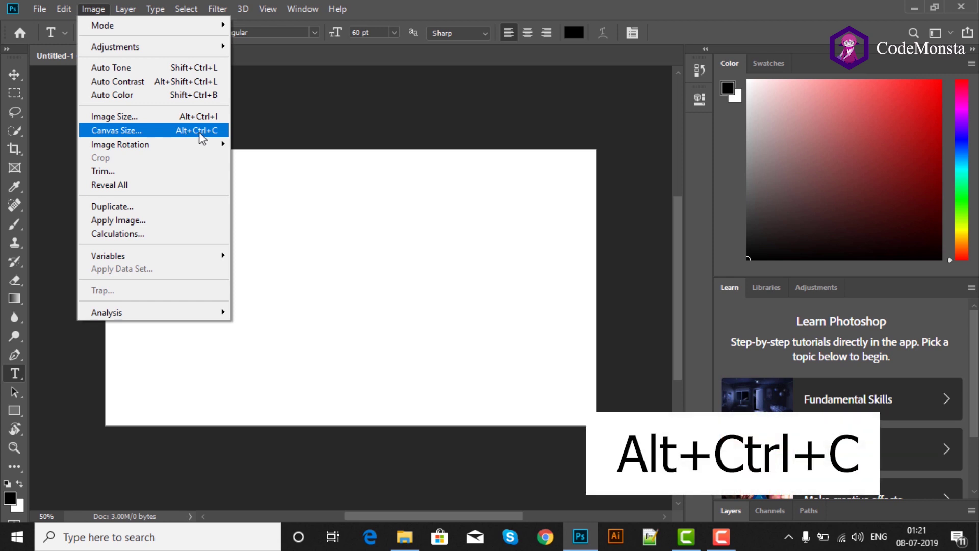
Open the Canvas Size settings and switch the size units to pixels.
left_click(160, 130)
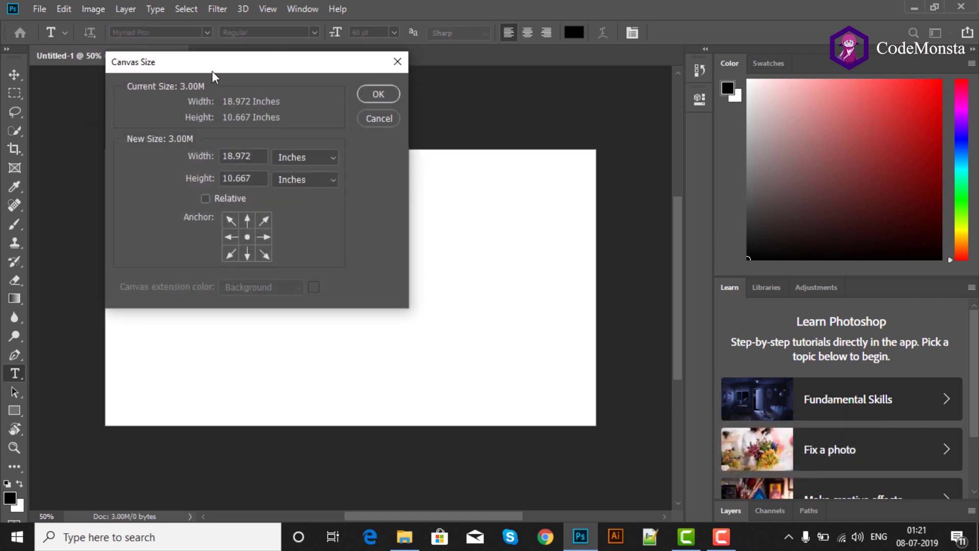
mouse_move(219, 65)
left_mouse_down()
mouse_move(248, 85)
mouse_move(230, 59)
left_mouse_up()
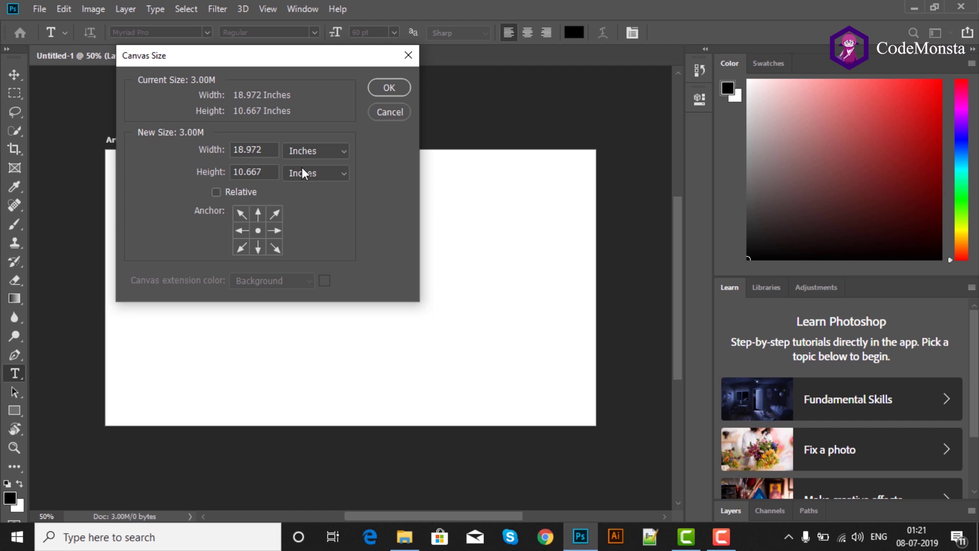
left_click(344, 151)
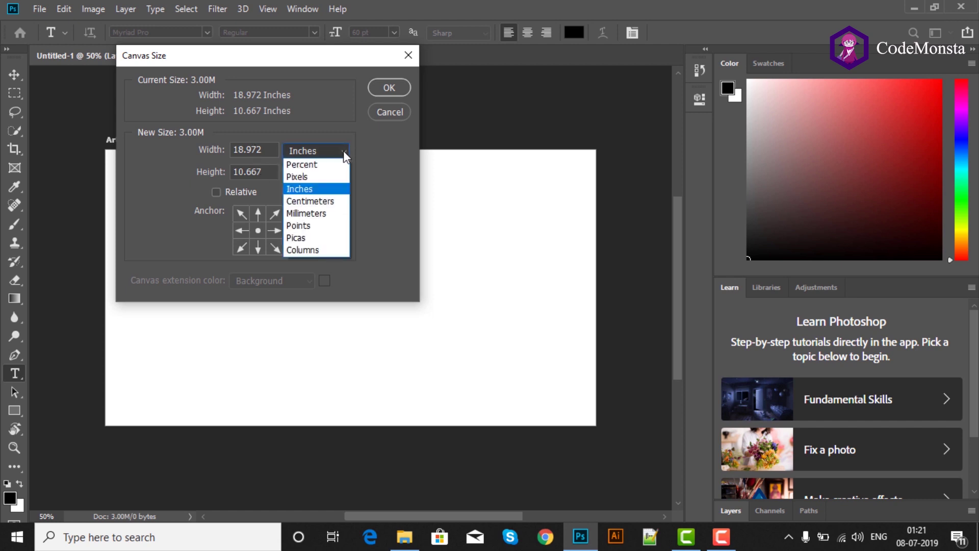
left_click(317, 177)
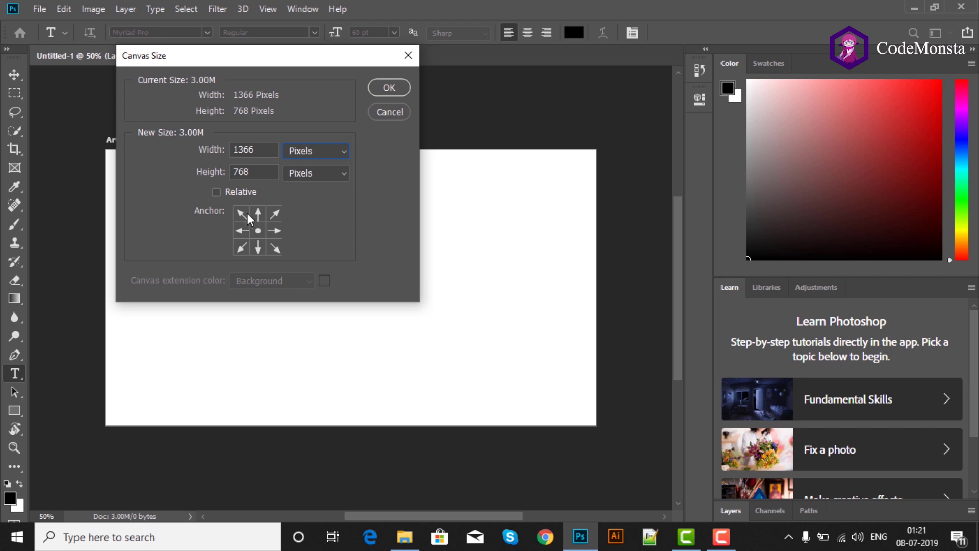
Set width 1500 and height 900 pixels with the centre anchor, and apply.
left_click(258, 248)
double_click(250, 167)
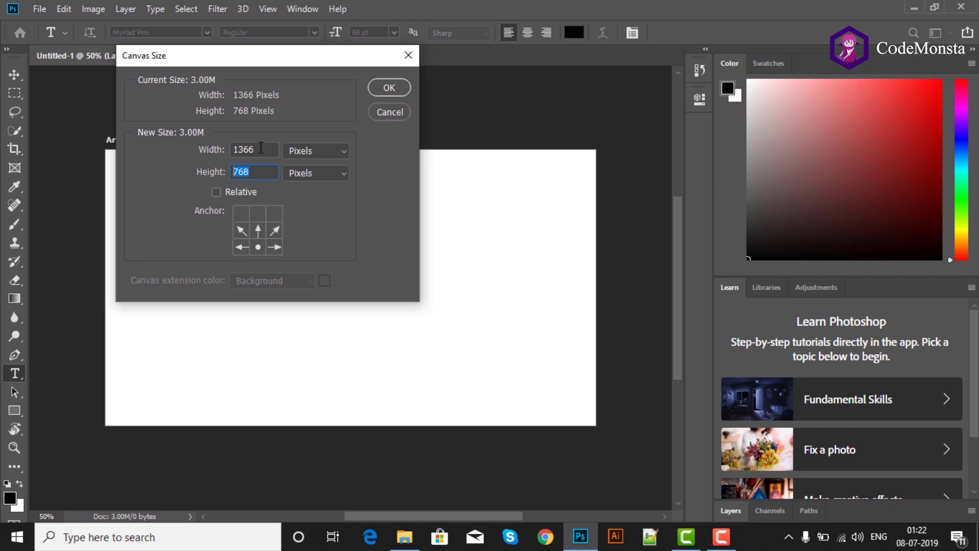
left_click_drag(261, 148, 231, 148)
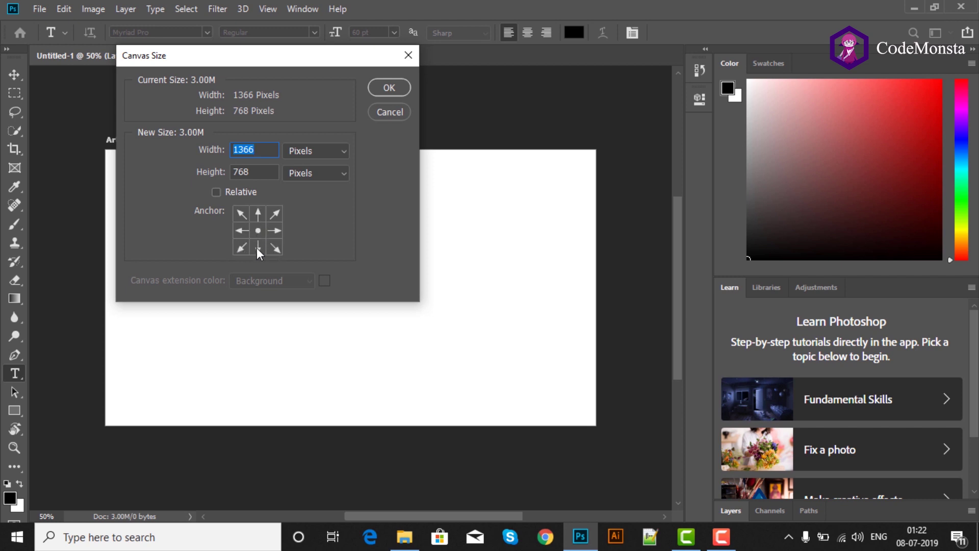
left_click(258, 213)
double_click(253, 172)
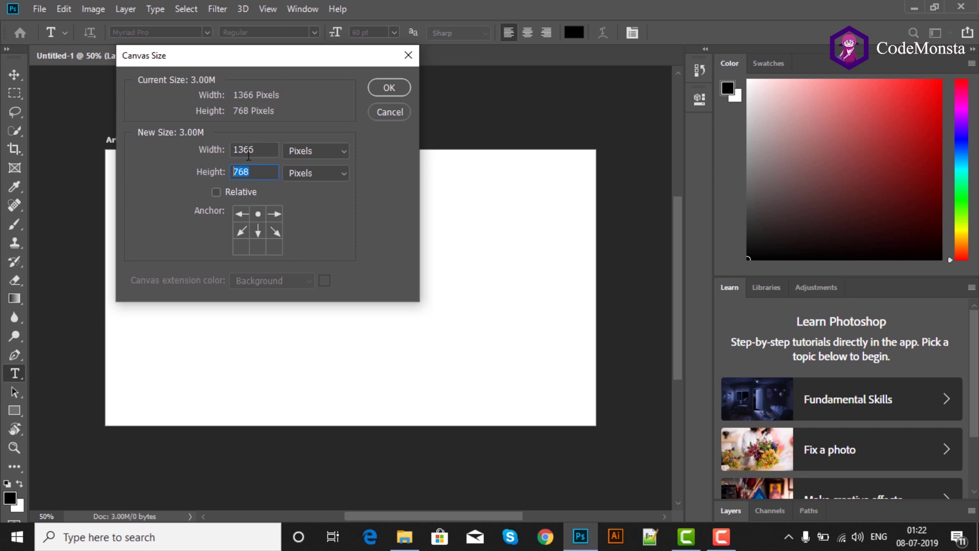
double_click(257, 149)
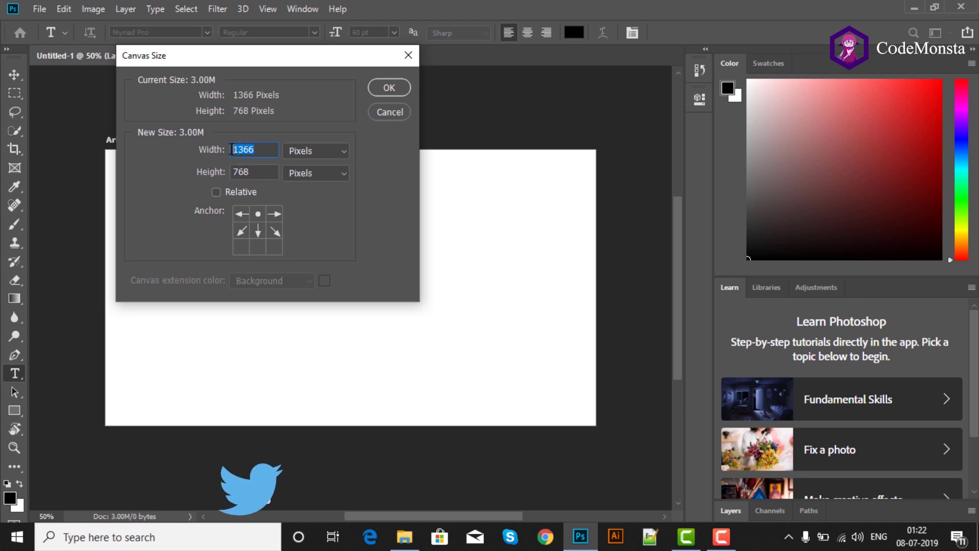
left_click(258, 230)
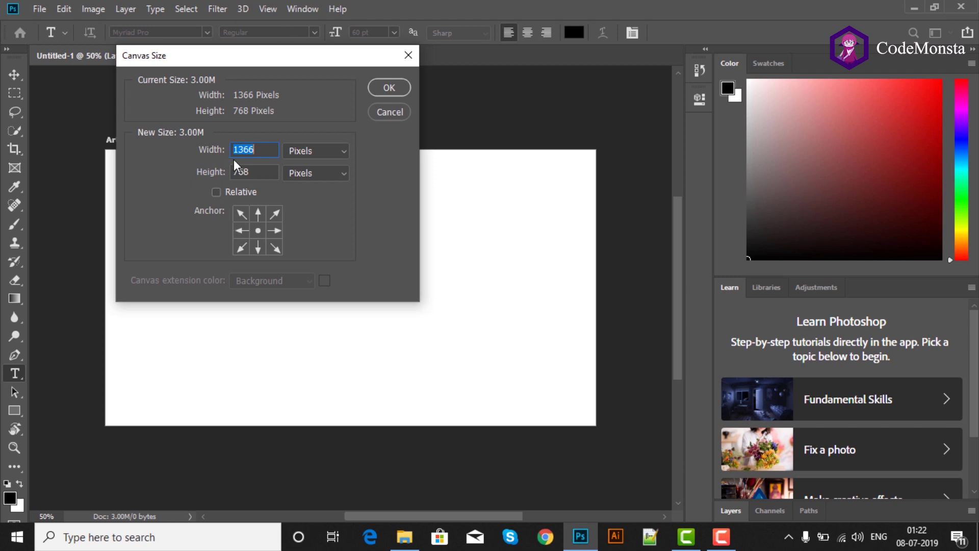
type("1500")
key("Tab")
type("900")
left_click(388, 88)
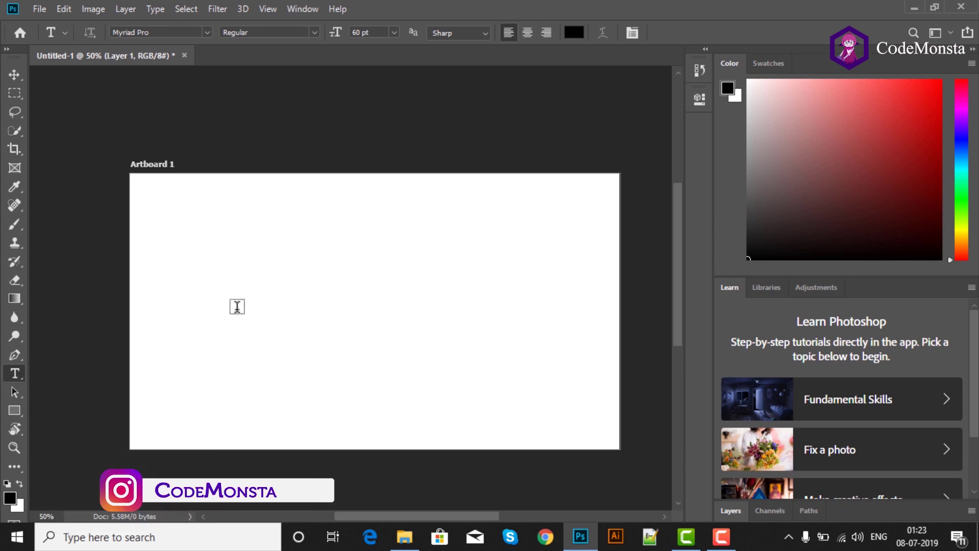
Add a 'Lorem Ipsum' text layer in Myriad Pro Regular 60 pt to the artboard's left side.
left_click(236, 306)
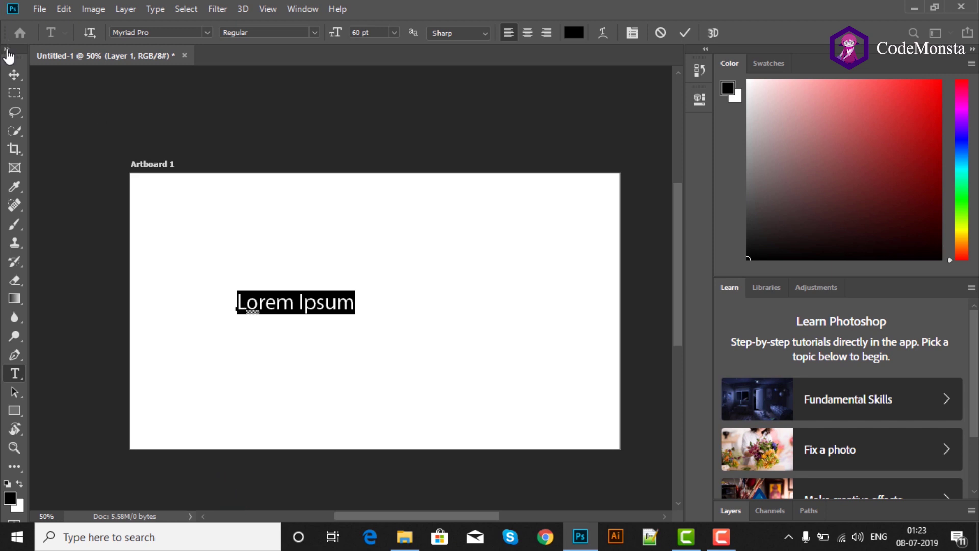
left_click(15, 75)
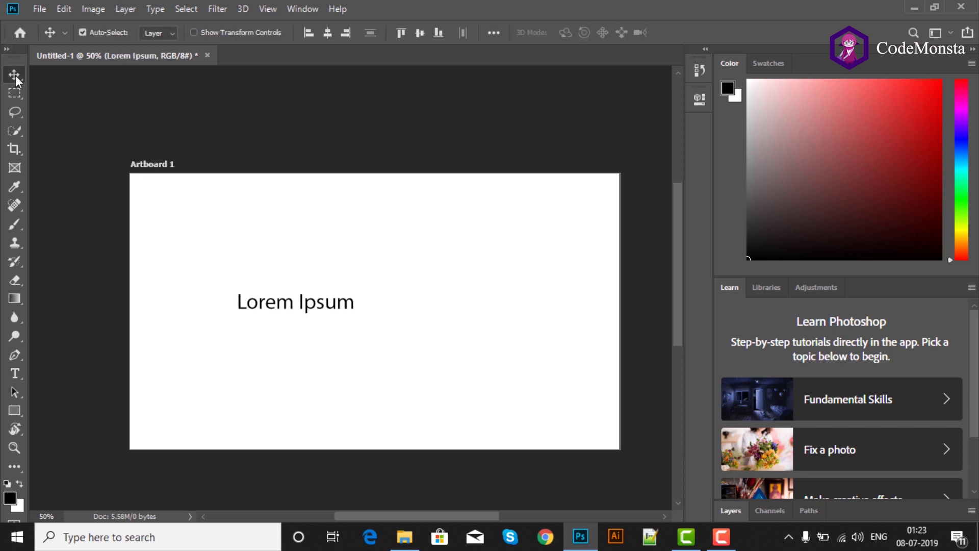
left_click(17, 373)
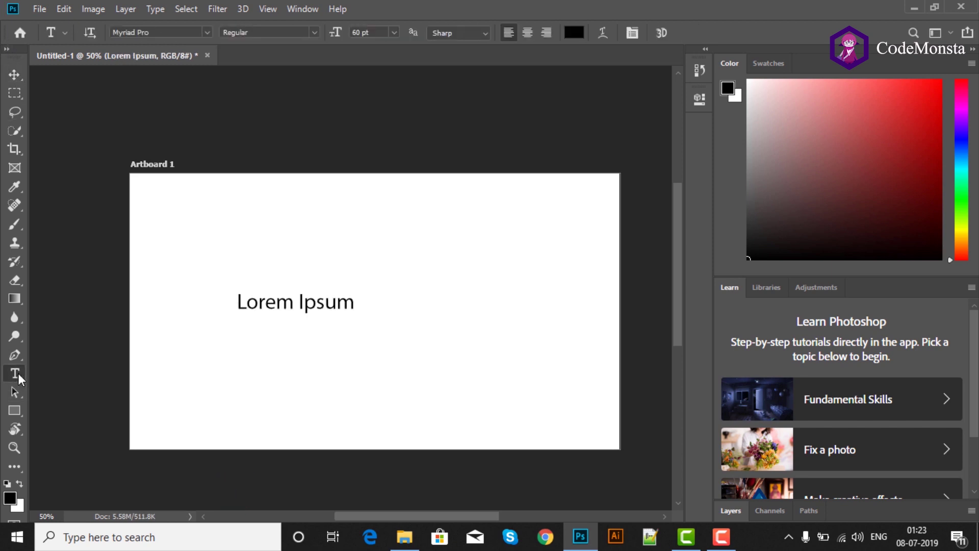
left_click(393, 33)
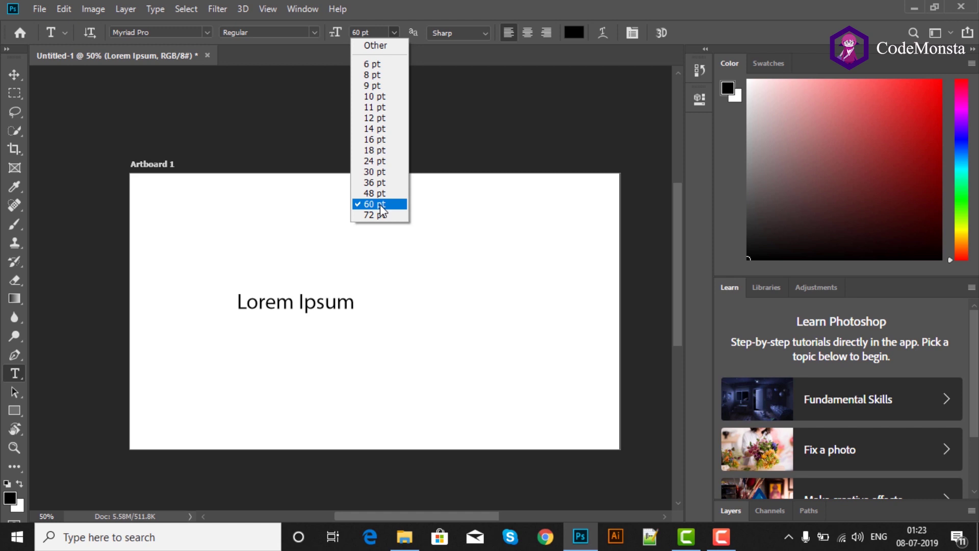
left_click(244, 192)
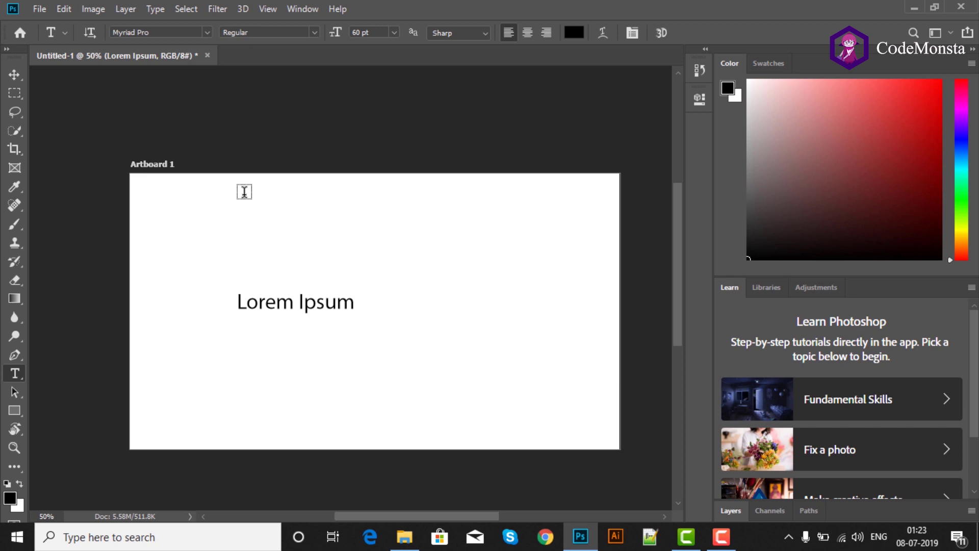
Show the Edit > Preferences submenu with General, Interface, Units & Rulers and Type.
left_click(64, 9)
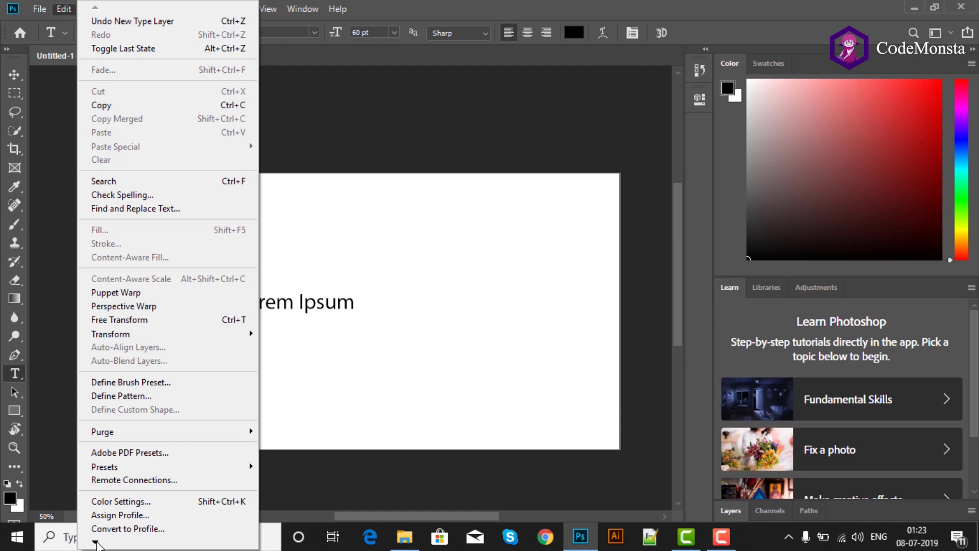
mouse_move(96, 542)
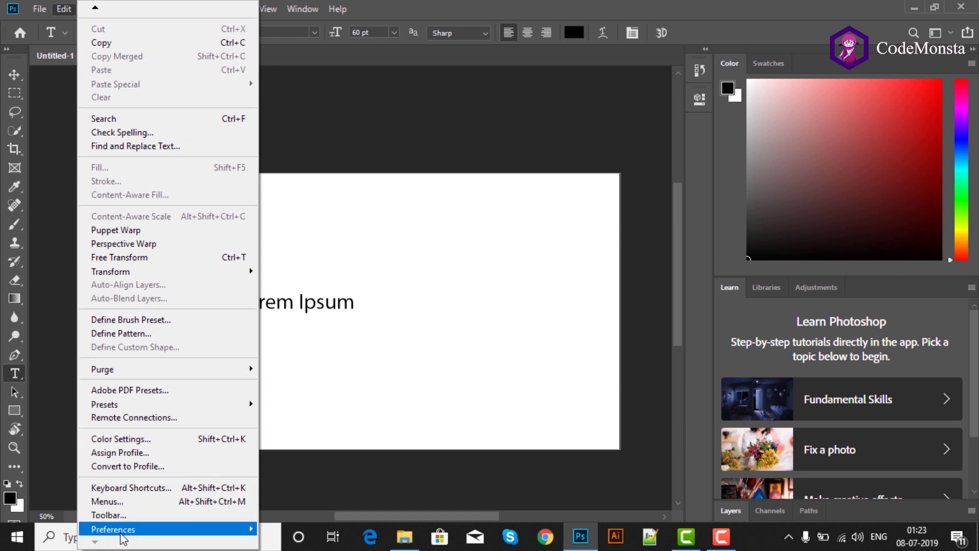
mouse_move(125, 536)
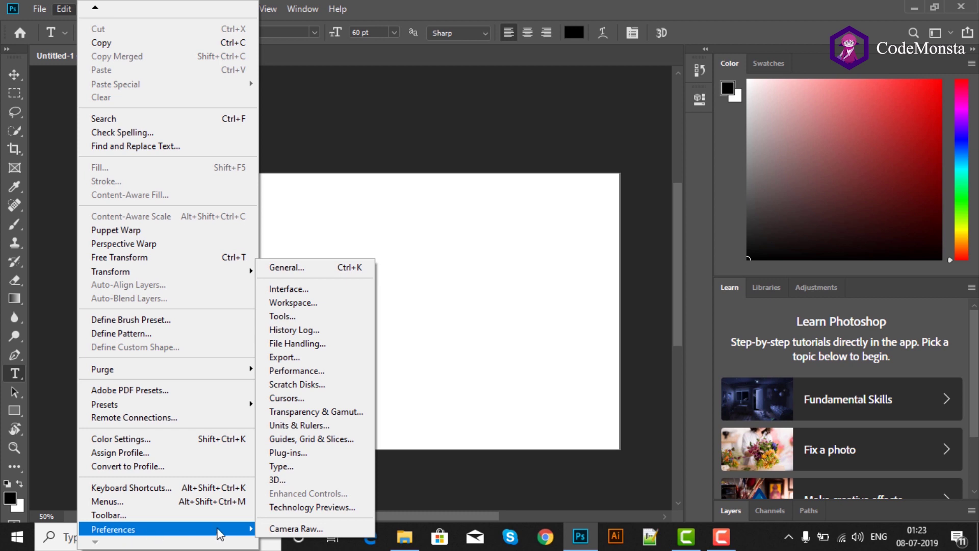
In Preferences > Units & Rulers, set both Rulers and Type to Pixels and confirm.
left_click(309, 270)
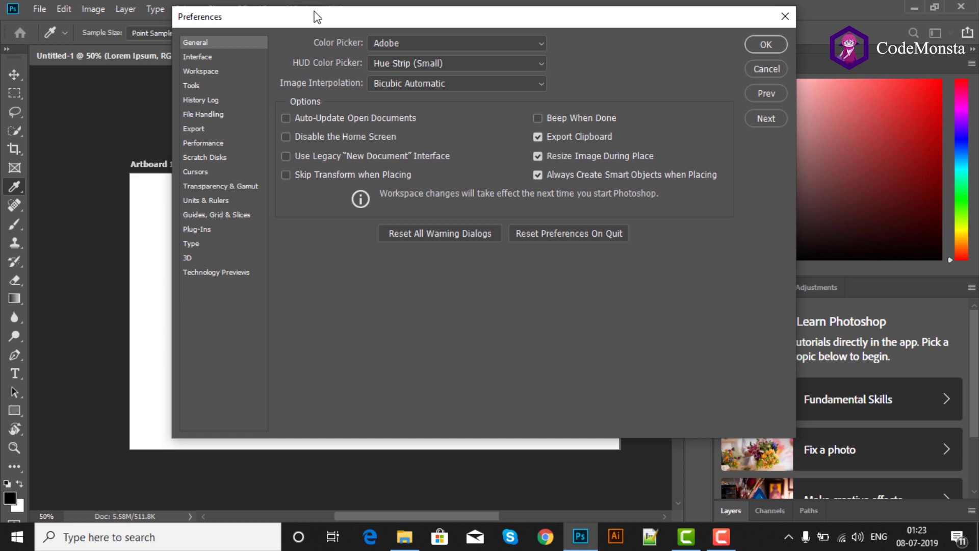
left_click_drag(315, 15, 289, 21)
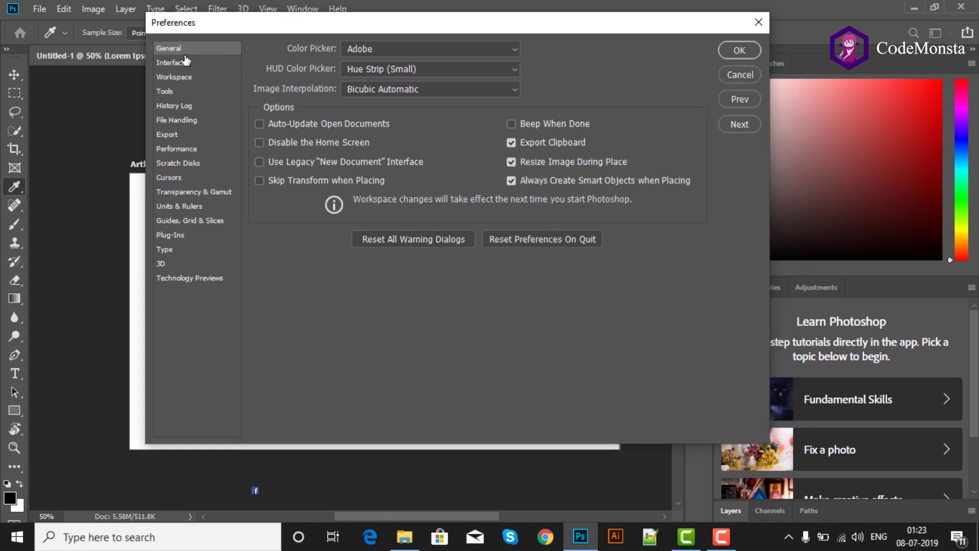
left_click(180, 210)
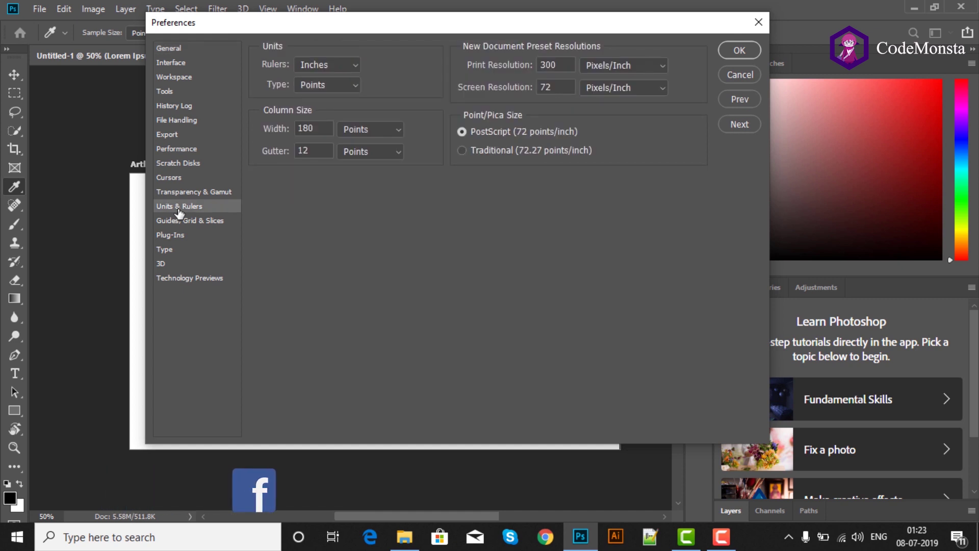
left_click_drag(421, 26, 404, 16)
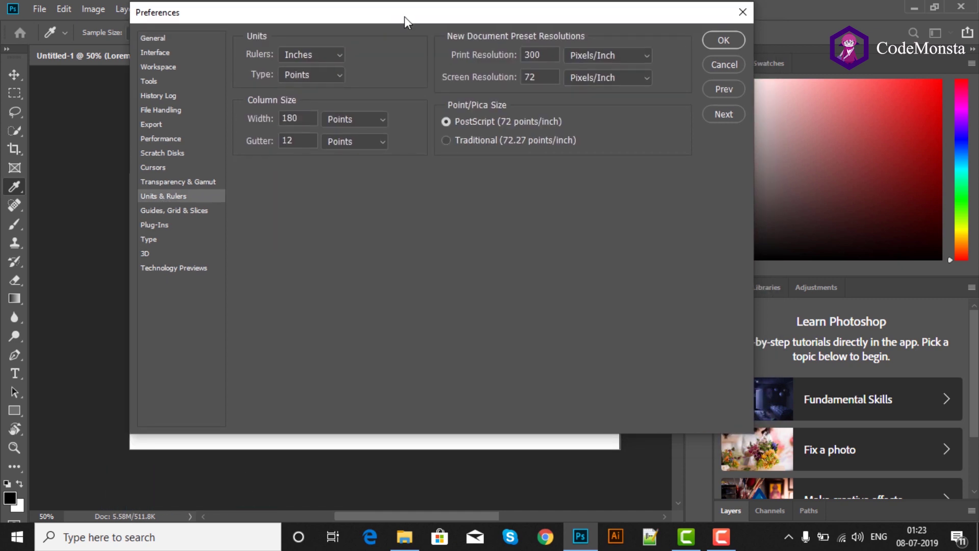
left_click(340, 54)
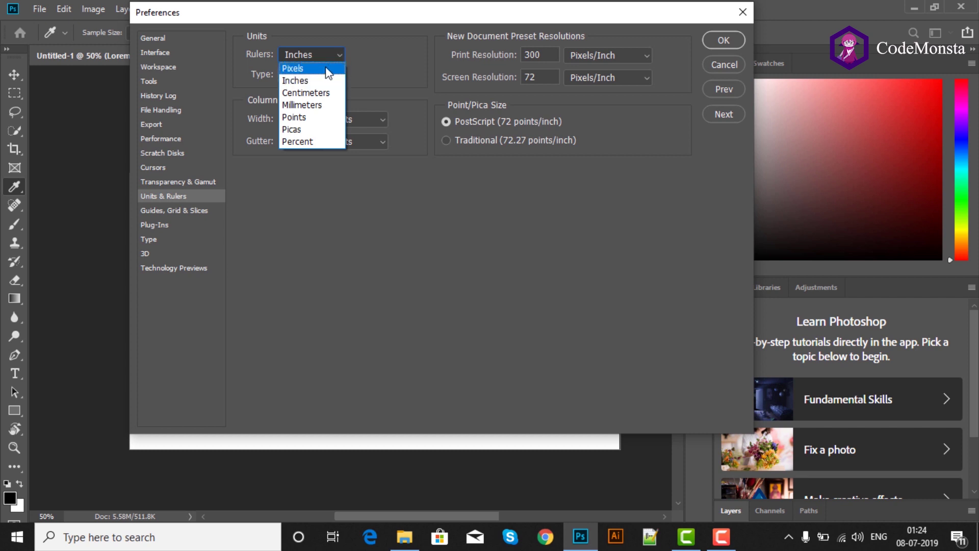
left_click(326, 69)
left_click(339, 75)
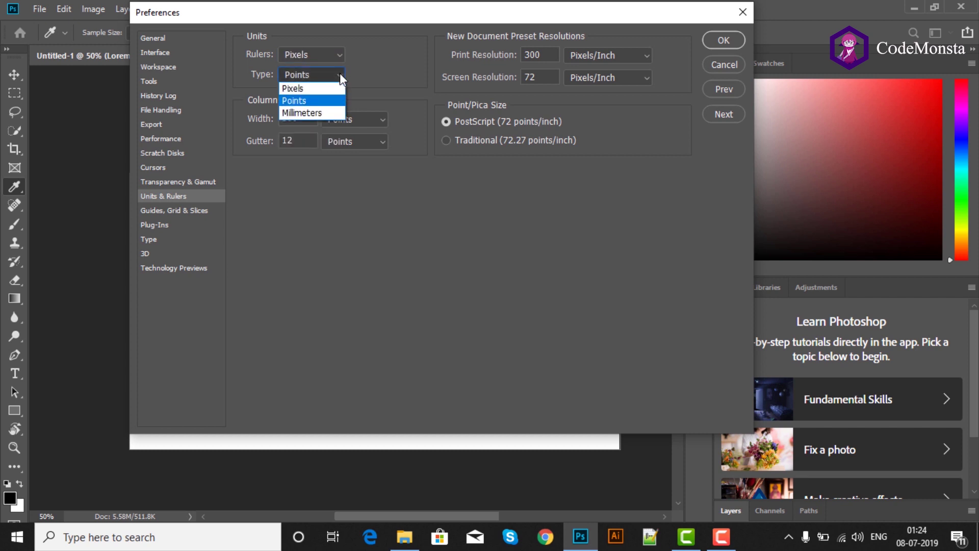
left_click(319, 88)
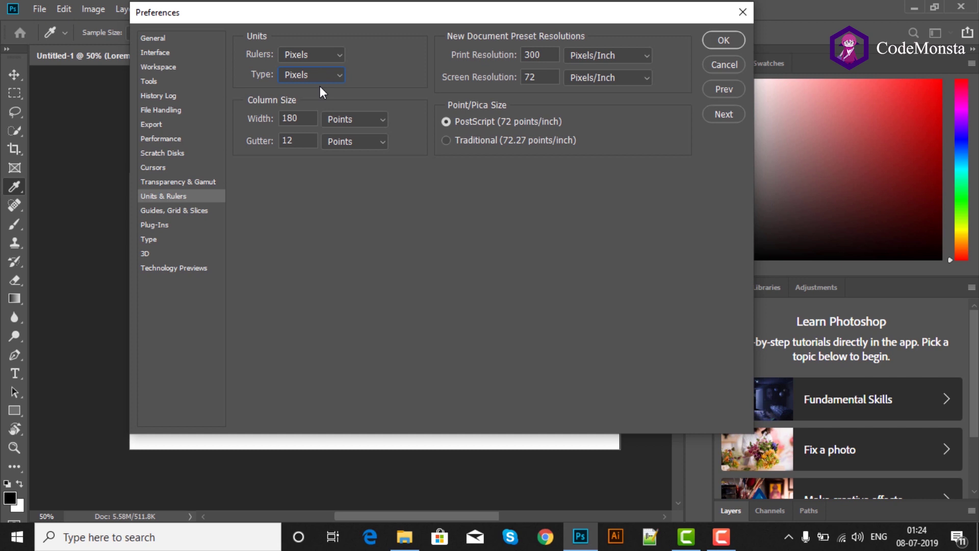
left_click(721, 41)
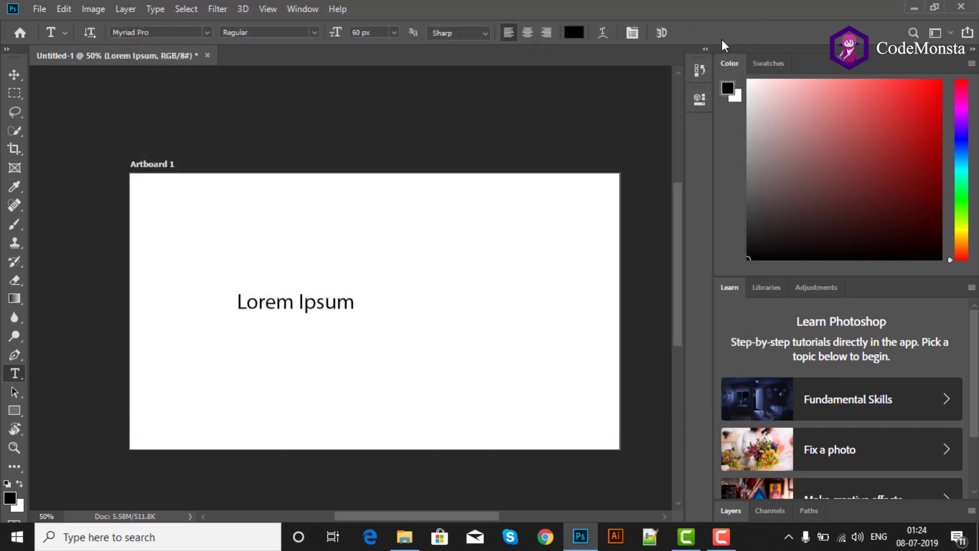
left_click(394, 33)
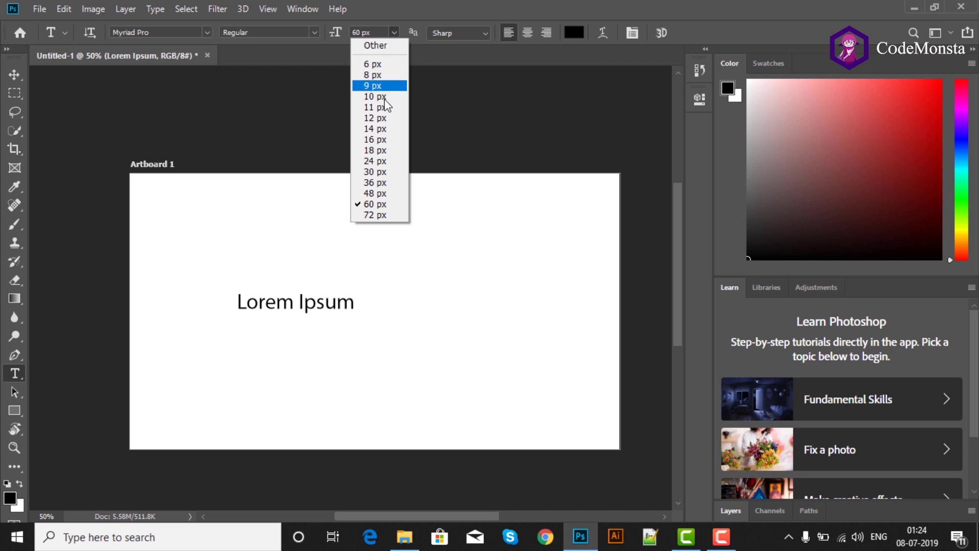
left_click(278, 232)
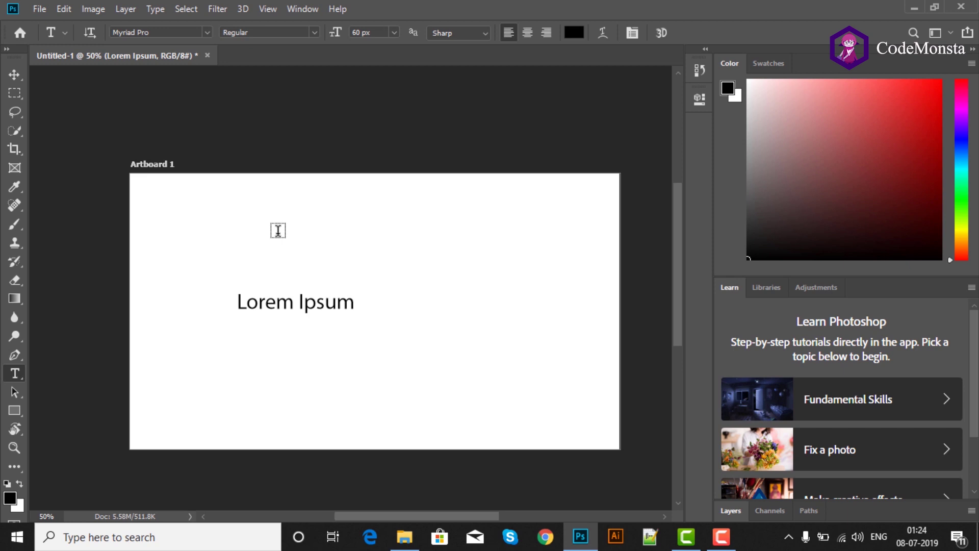